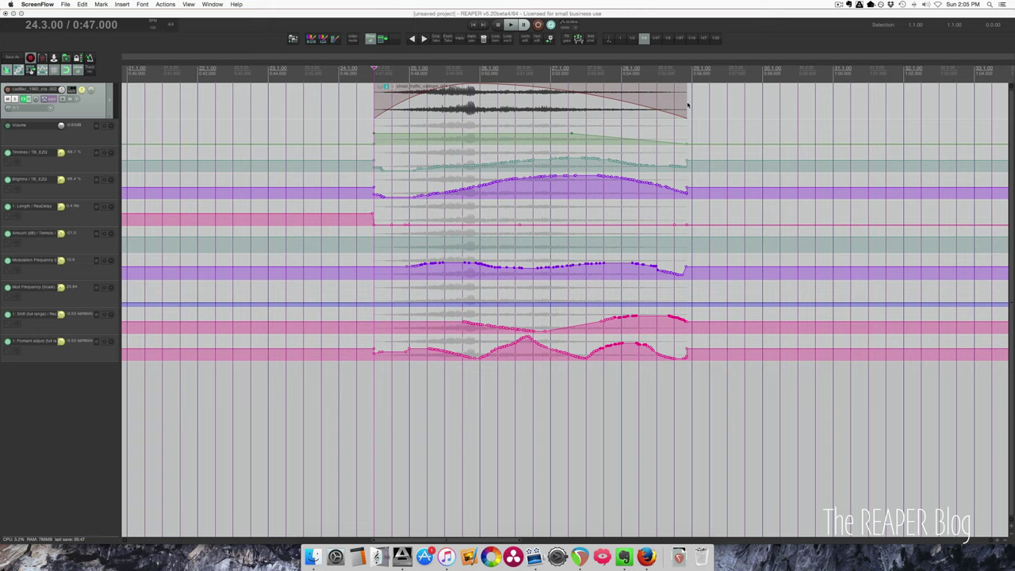
Alt-drag the item's right edge left to stretch it to about 0.964 rate with its envelopes.
mouse_move(686, 106)
mouse_down()
mouse_move(674, 105)
mouse_move(725, 106)
mouse_move(591, 106)
mouse_move(762, 106)
mouse_move(675, 105)
mouse_up()
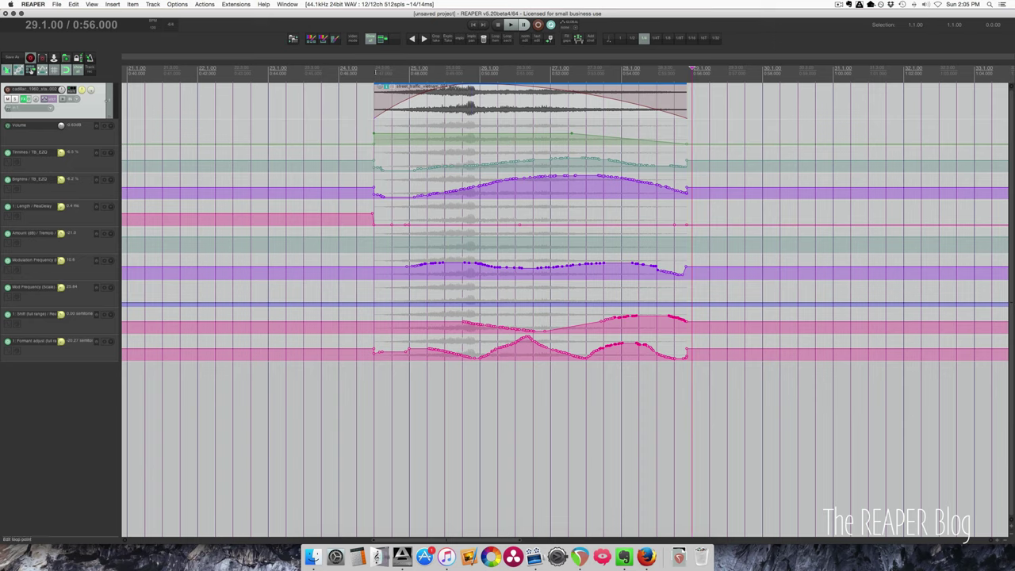
Check that the item, envelope and marker timebase is Beats (position, length, rate) in Project Settings.
click(376, 72)
key(alt+Return)
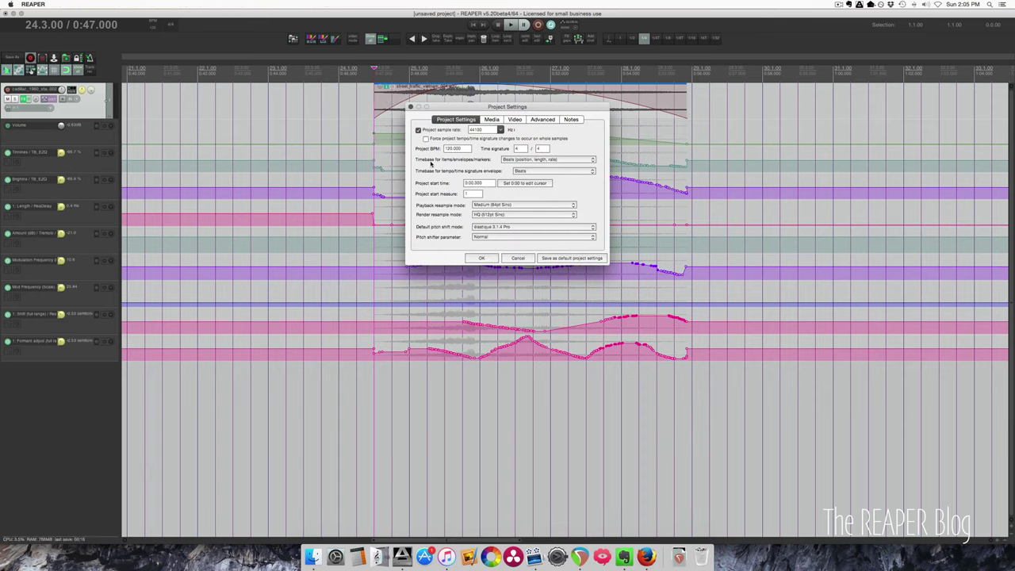
click(519, 161)
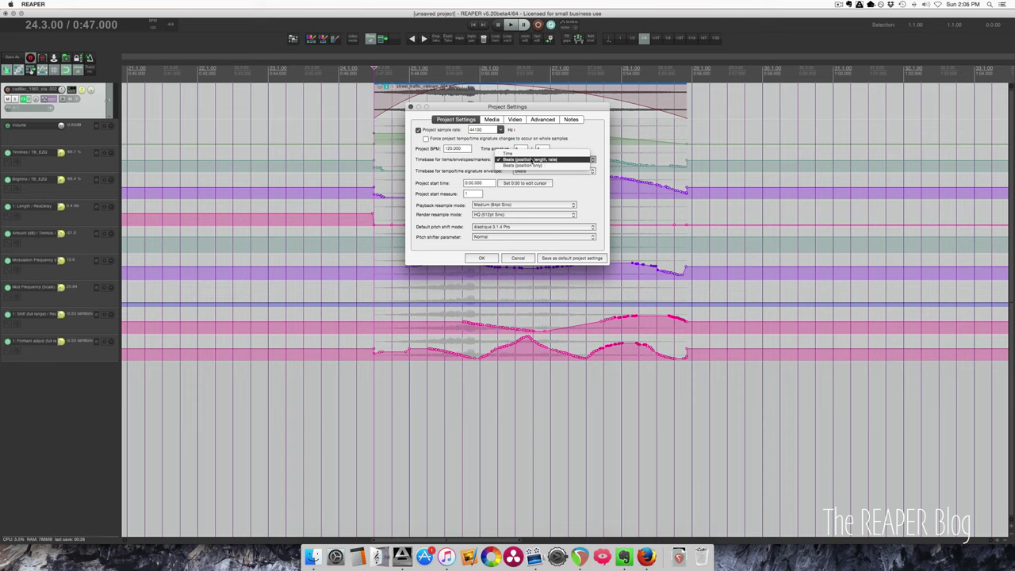
click(481, 259)
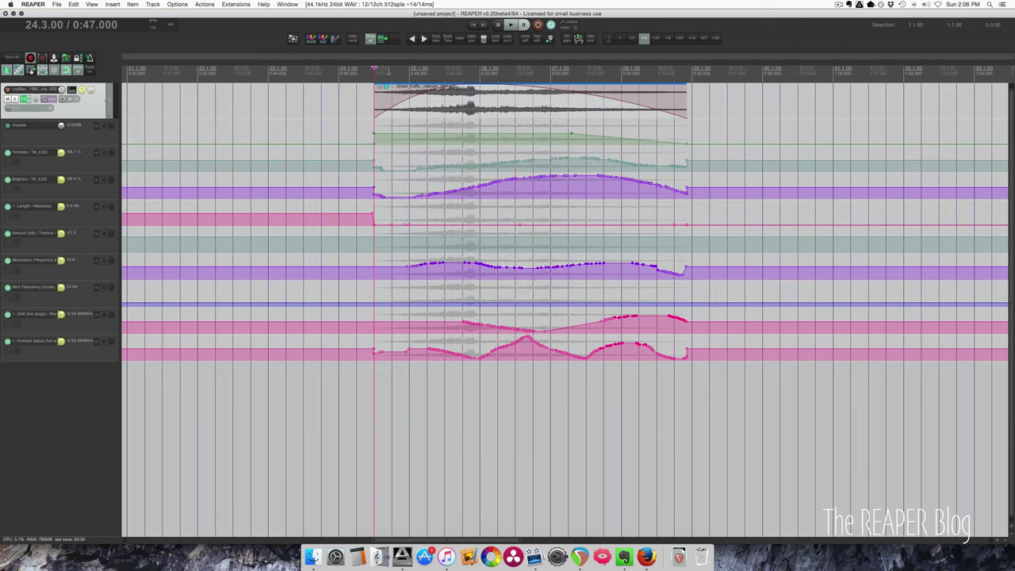
key(space)
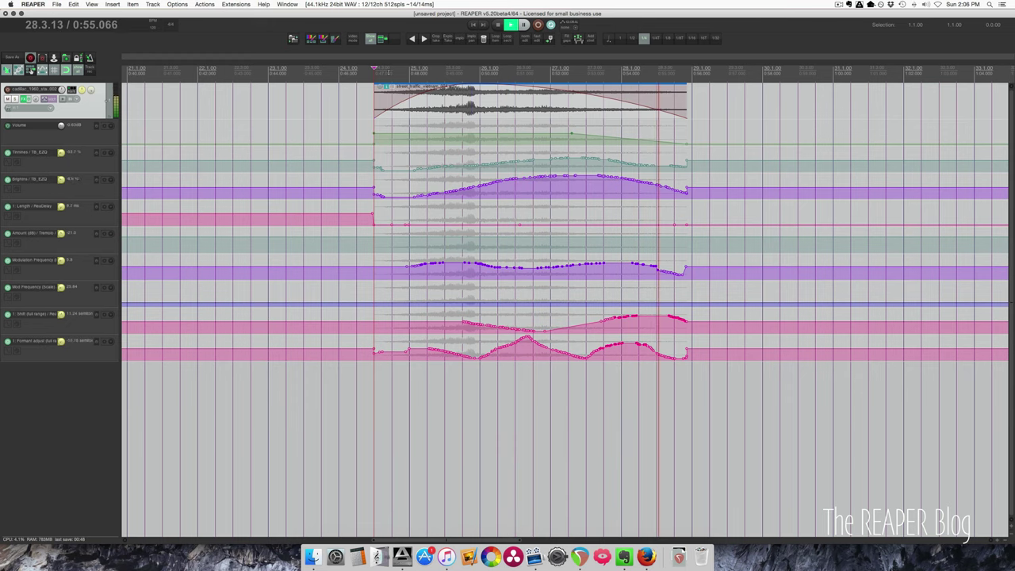
key(space)
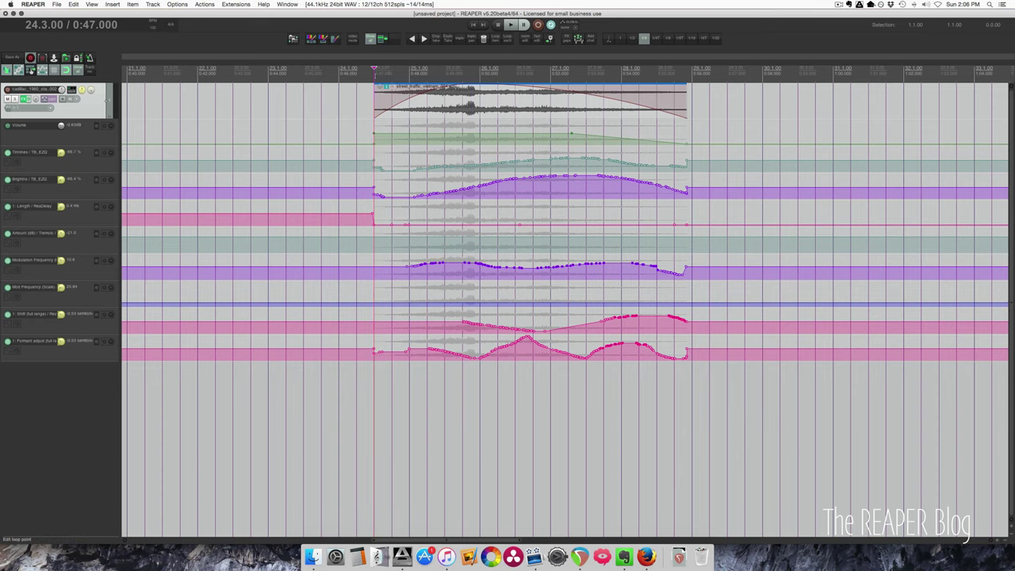
Insert a 120 BPM tempo marker at 24.3.00, right at the item's start.
right_click(375, 76)
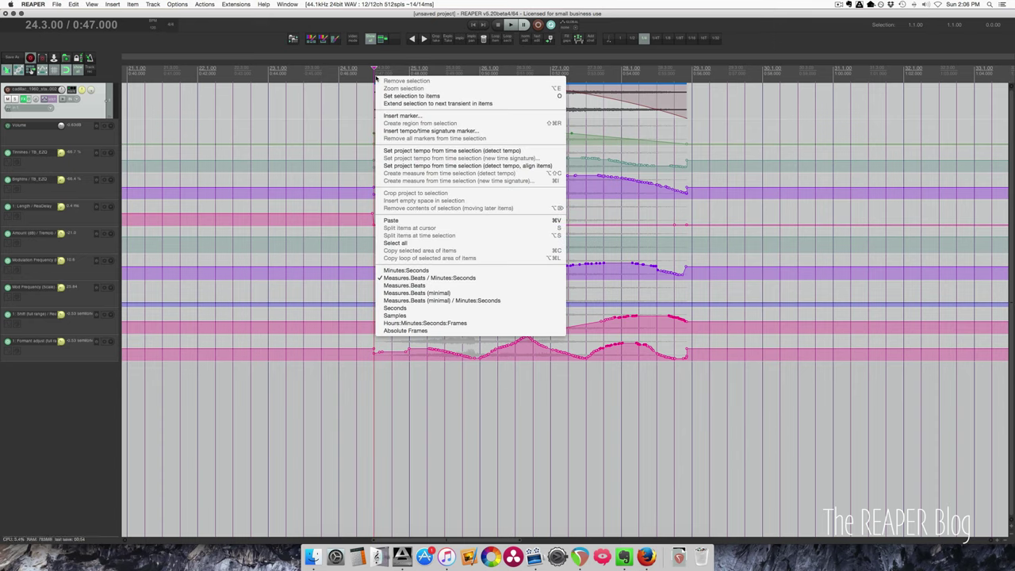
click(410, 131)
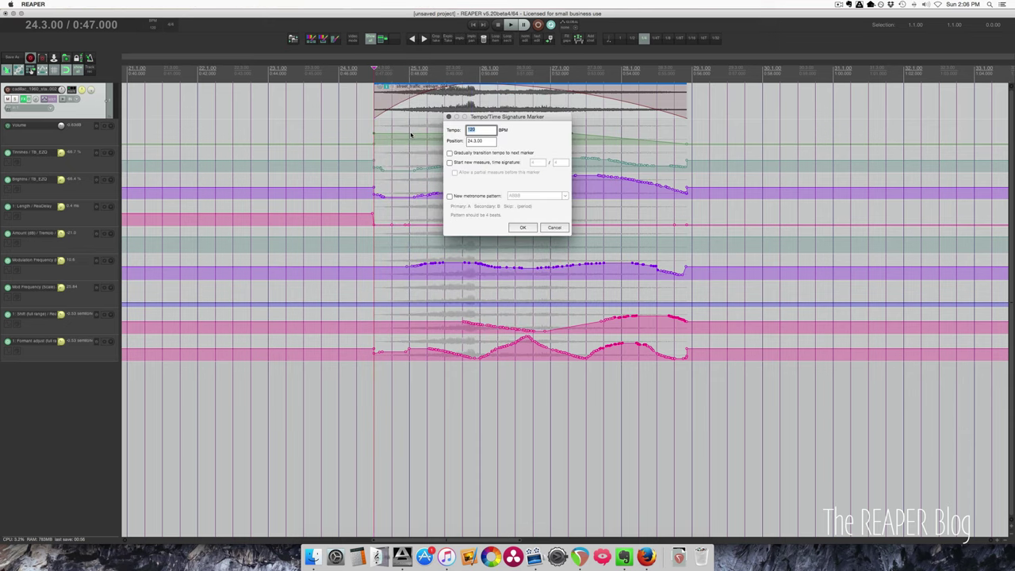
click(523, 229)
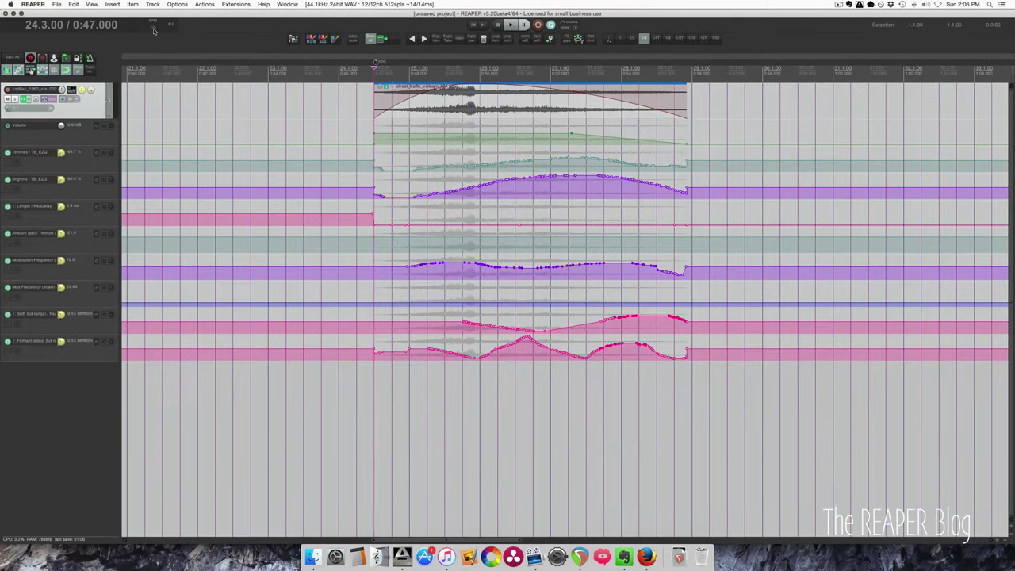
Lower the tempo with the mouse wheel on the BPM field, then play the stretched item.
scroll(155, 30, down, 10)
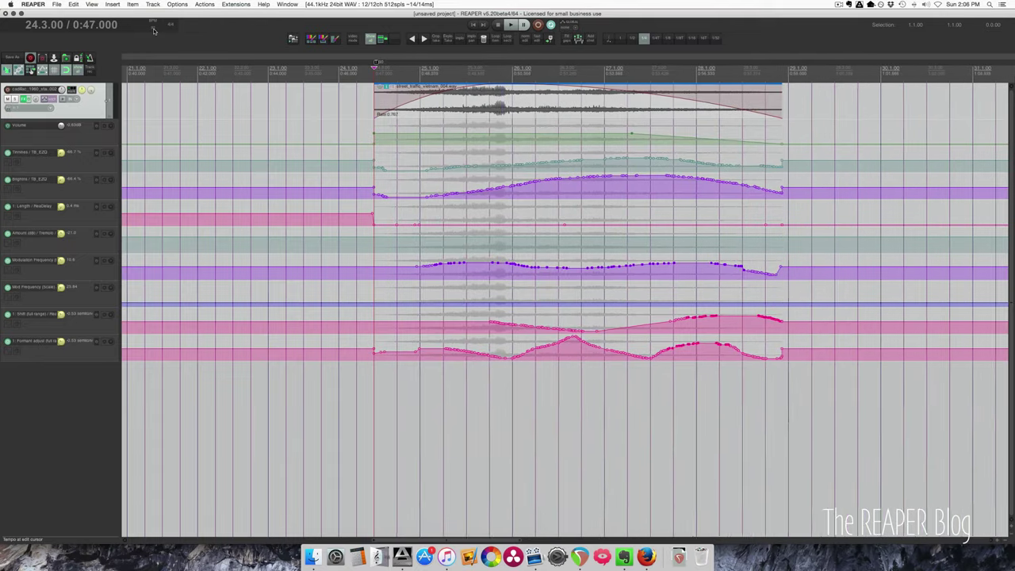
scroll(155, 31, down, 8)
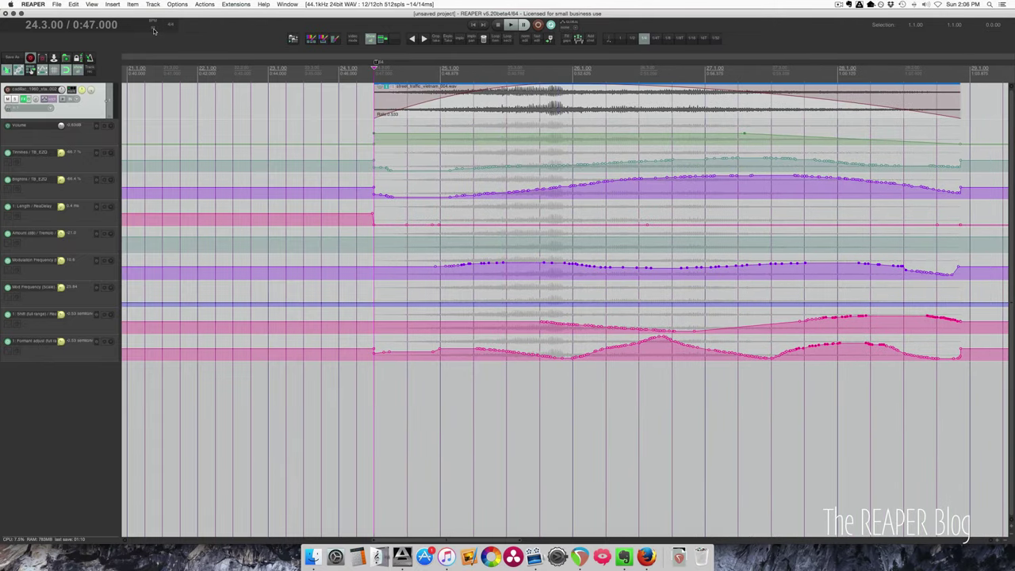
scroll(155, 30, up, 1)
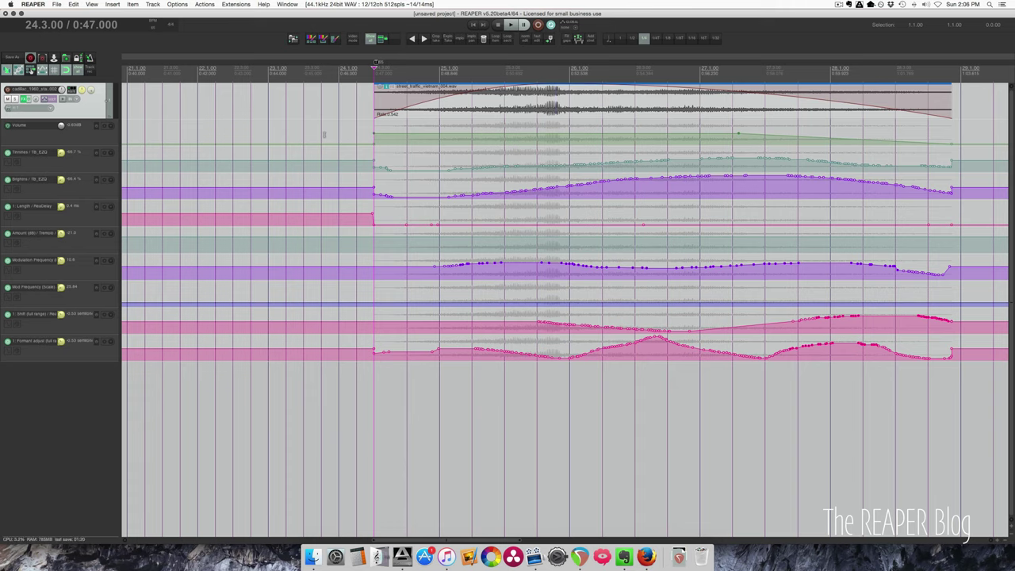
key(space)
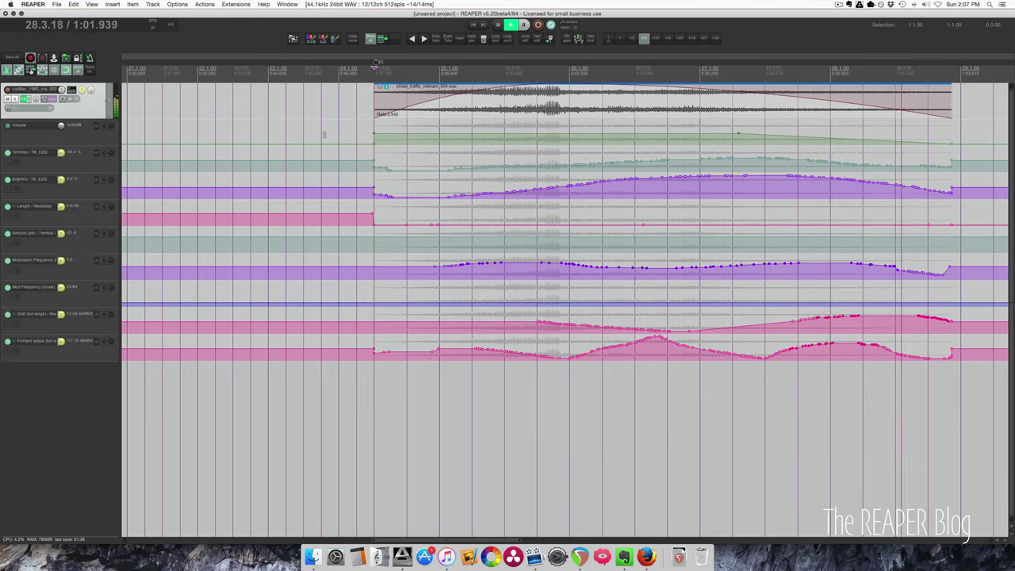
key(space)
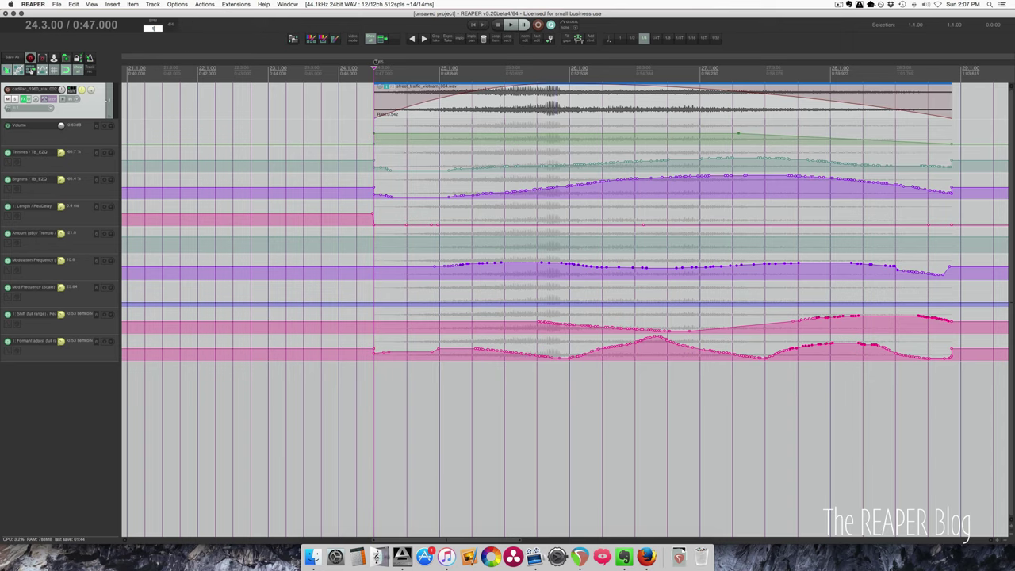
Audition two faster tempos on the item, then restore the original tempo and item length.
key(super+z)
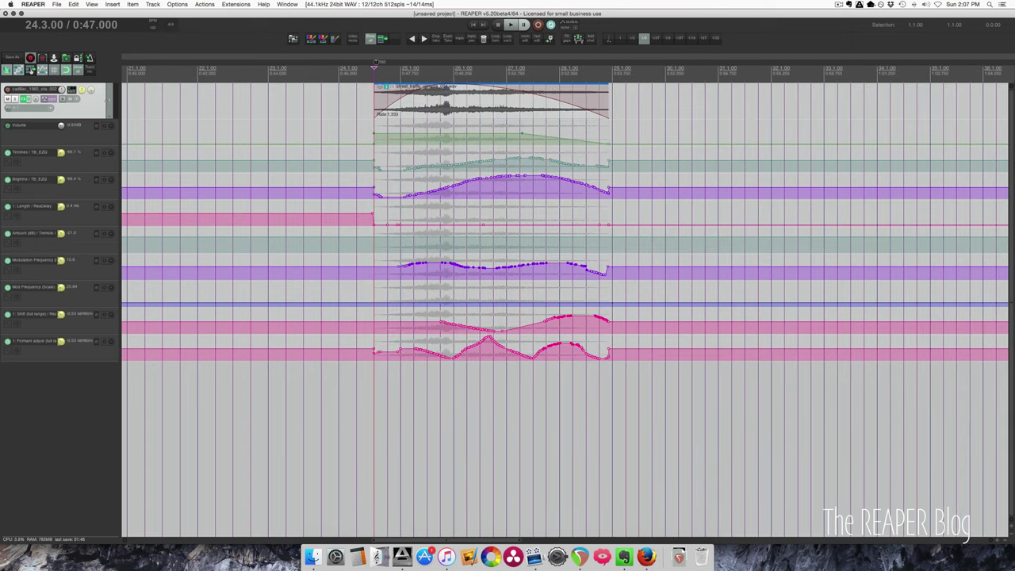
key(space)
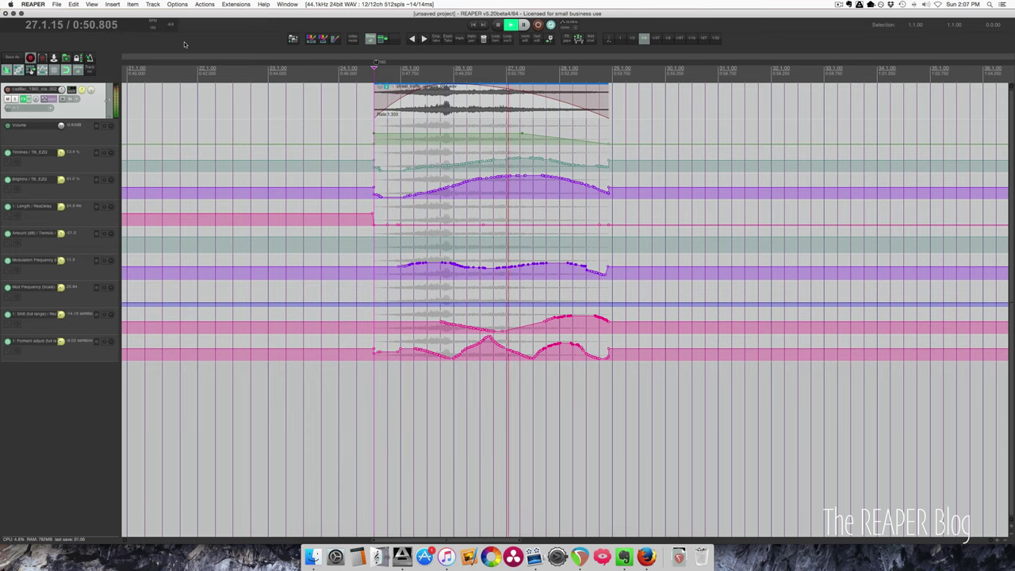
key(space)
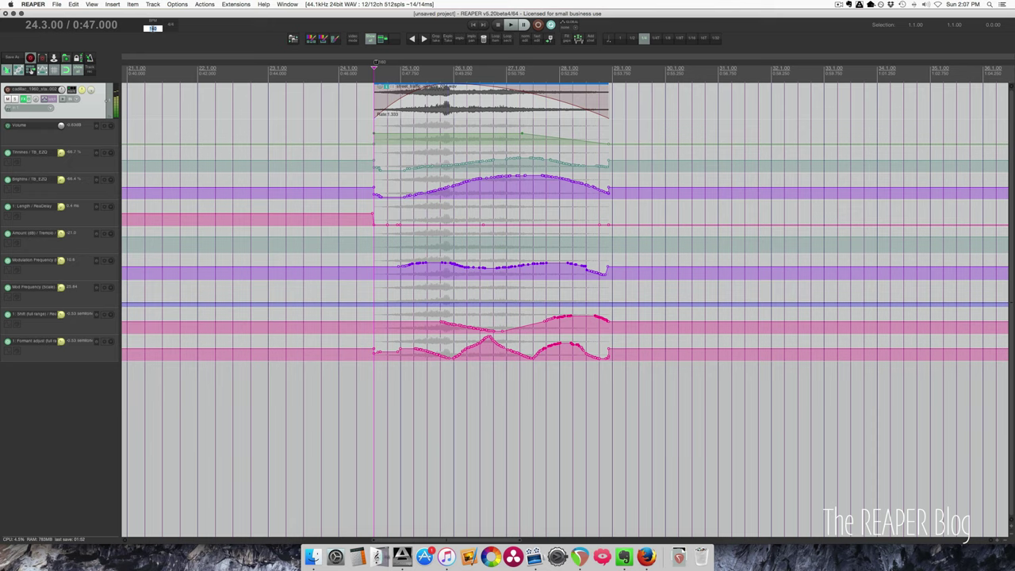
key(super+z)
key(space)
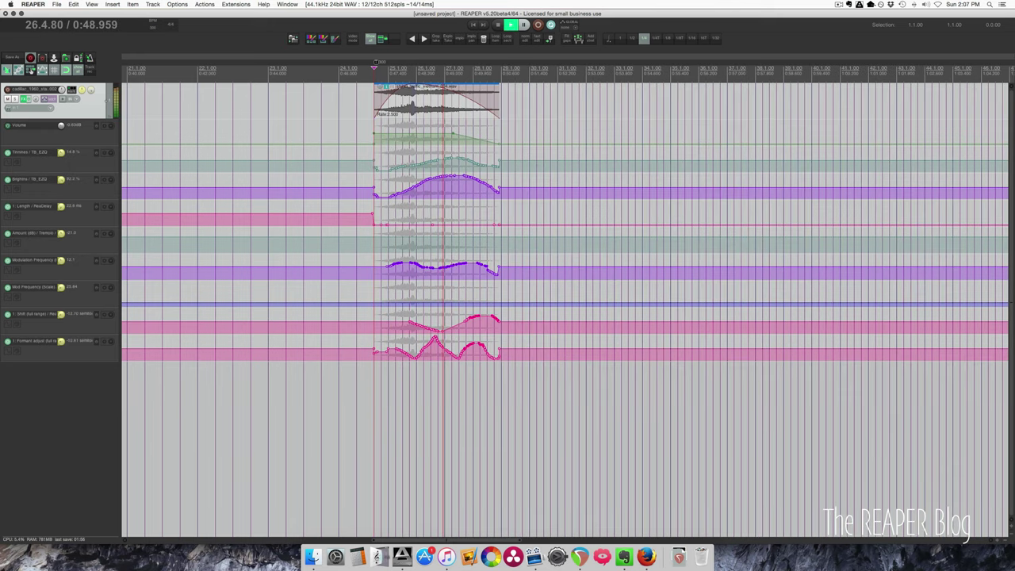
key(space)
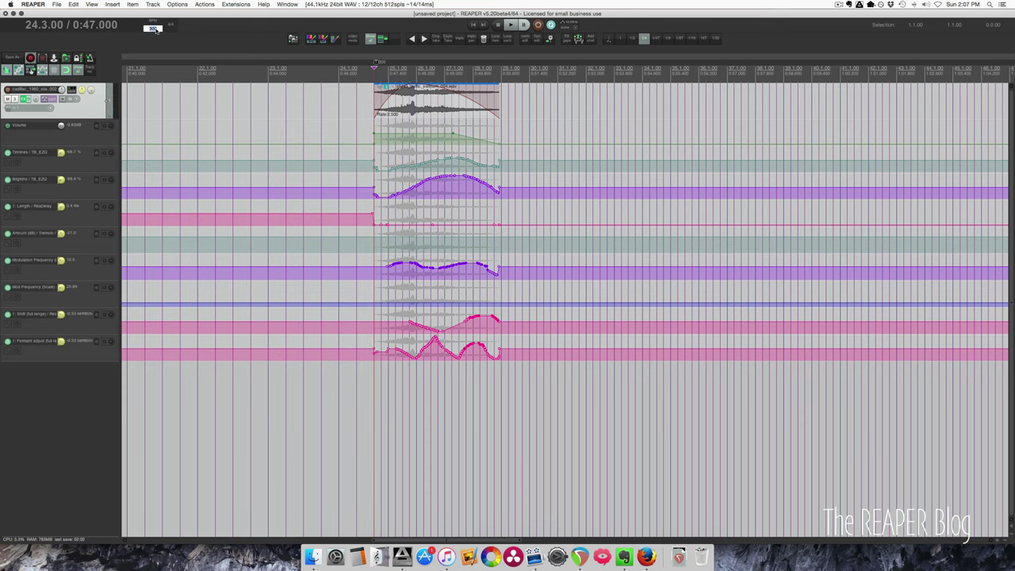
key(super+z)
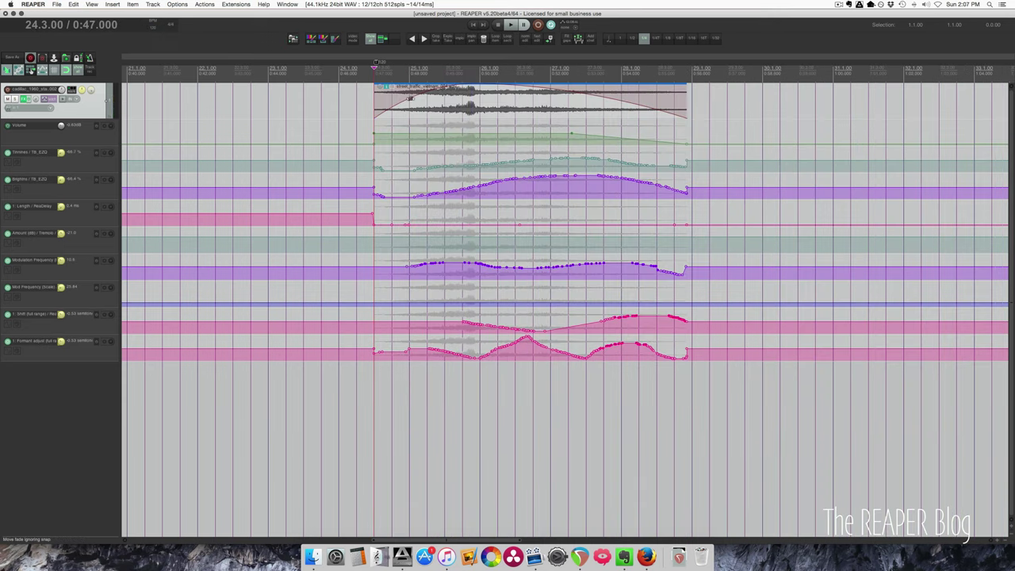
Turn off Preserve pitch when changing rate in the audio item's properties.
double_click(434, 106)
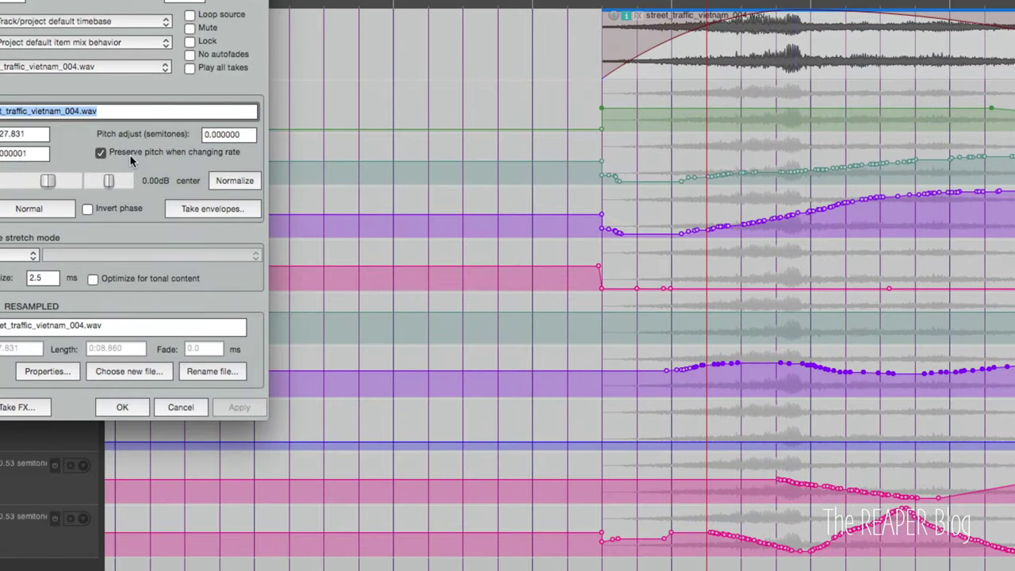
click(130, 160)
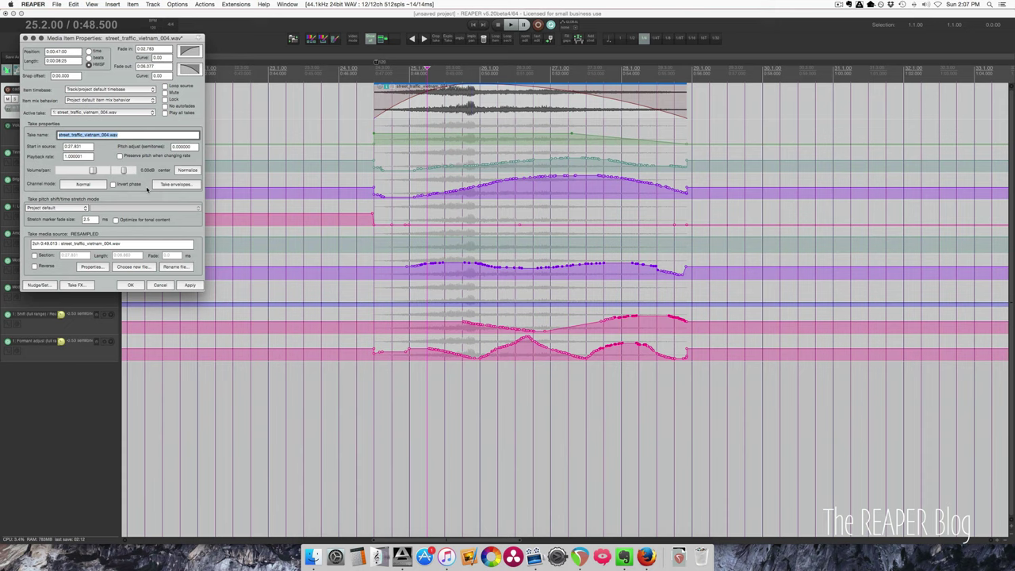
click(138, 285)
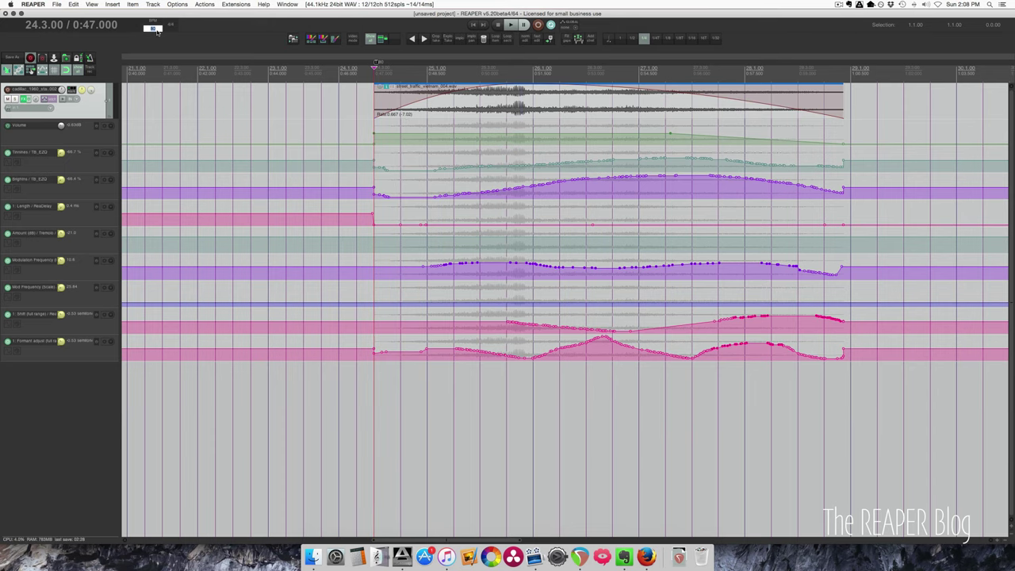
Commit the faster tempo so the item plays at 1.667 rate, about 8.84 semitones higher, and audition it.
click(31, 70)
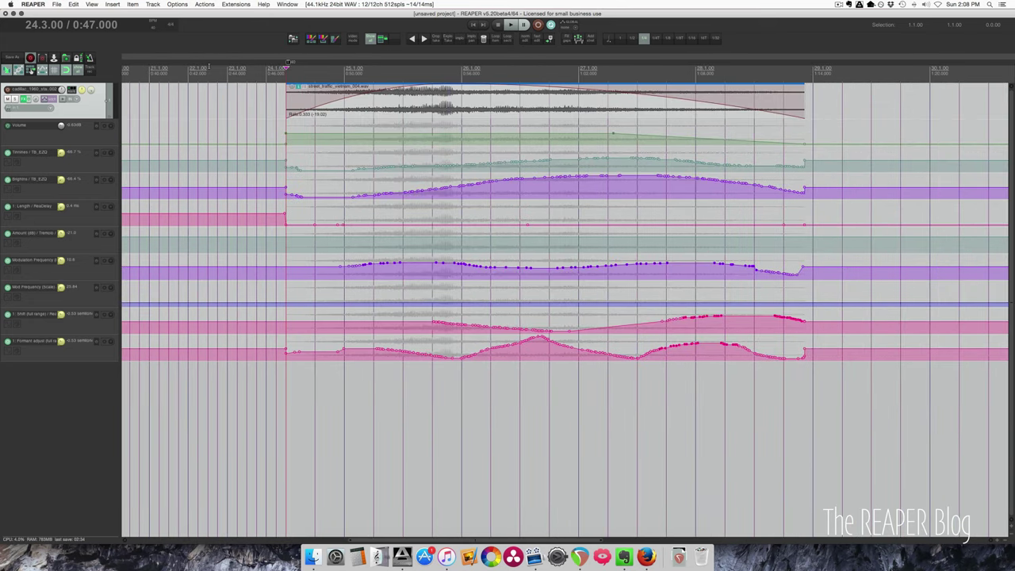
key(space)
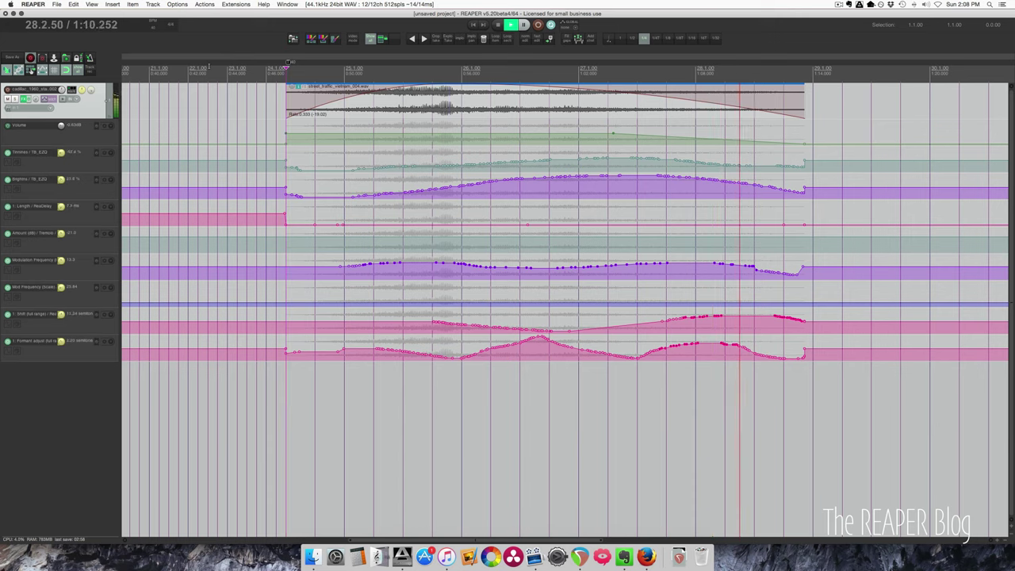
key(space)
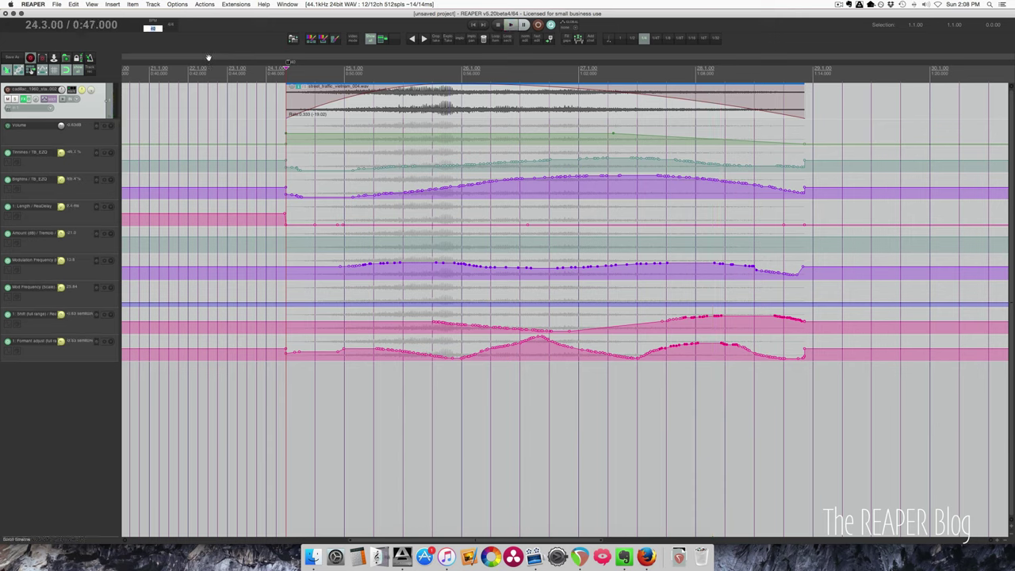
scroll(290, 62, down, 5)
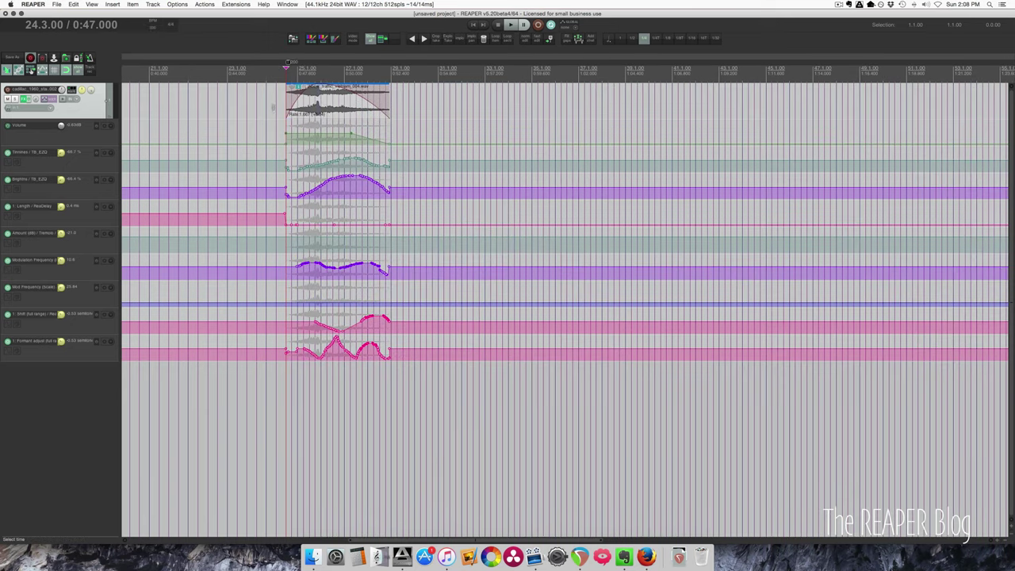
scroll(302, 116, up, 6)
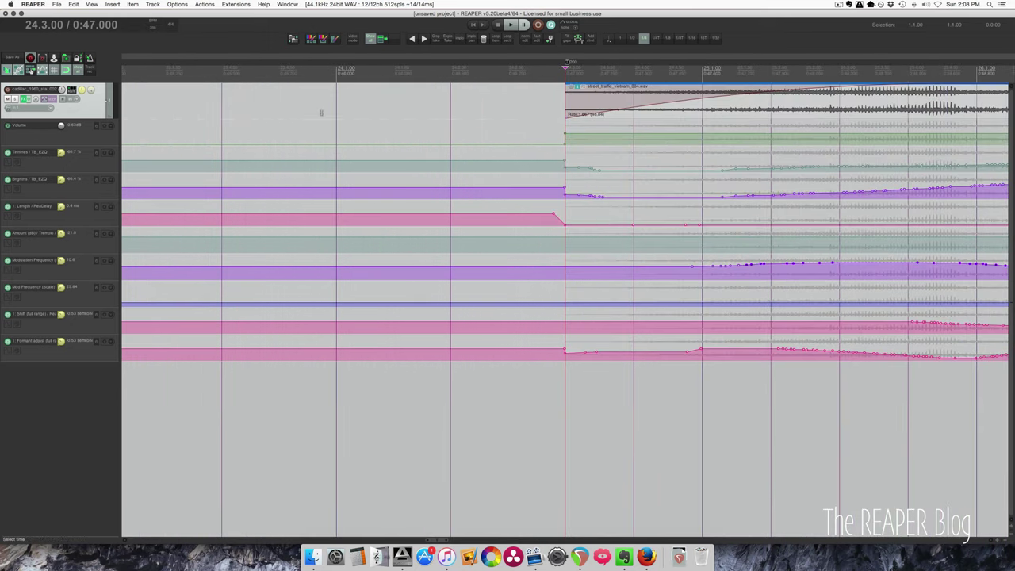
scroll(398, 127, down, 6)
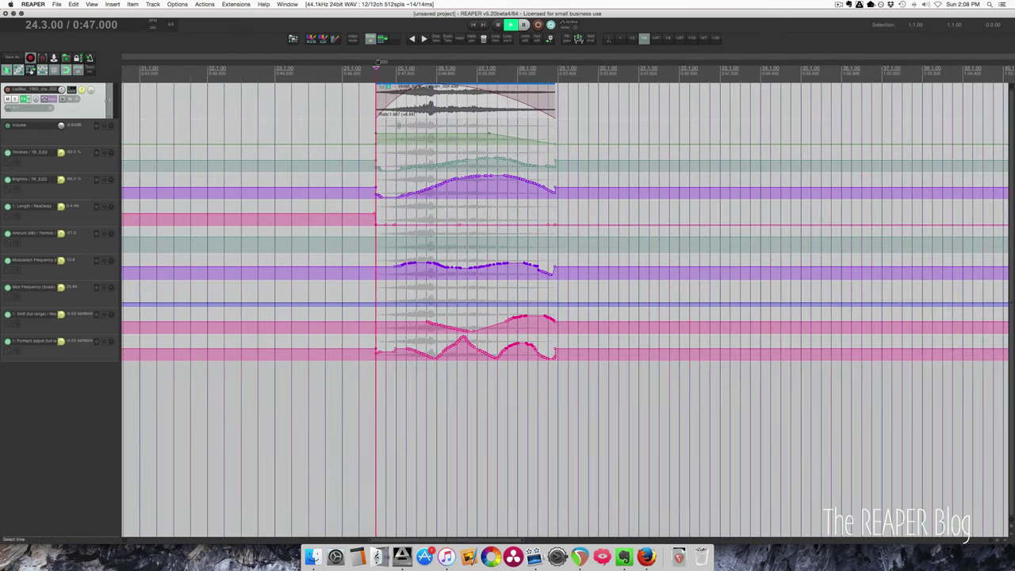
key(space)
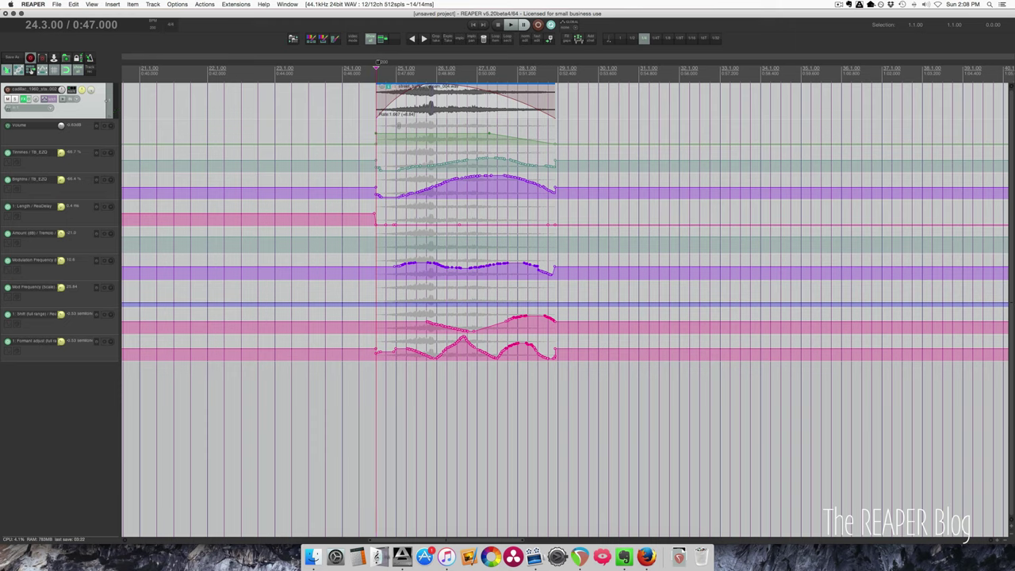
Set the edit point at bar 26 and nudge the tempo down until the item runs near 1.08 rate.
scroll(484, 118, up, 3)
click(405, 117)
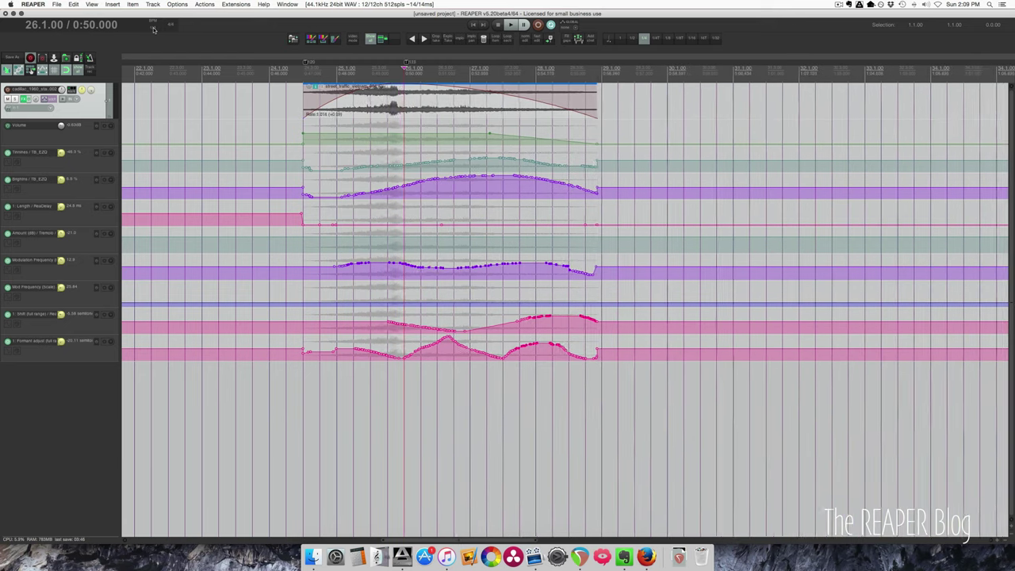
scroll(154, 29, down, 5)
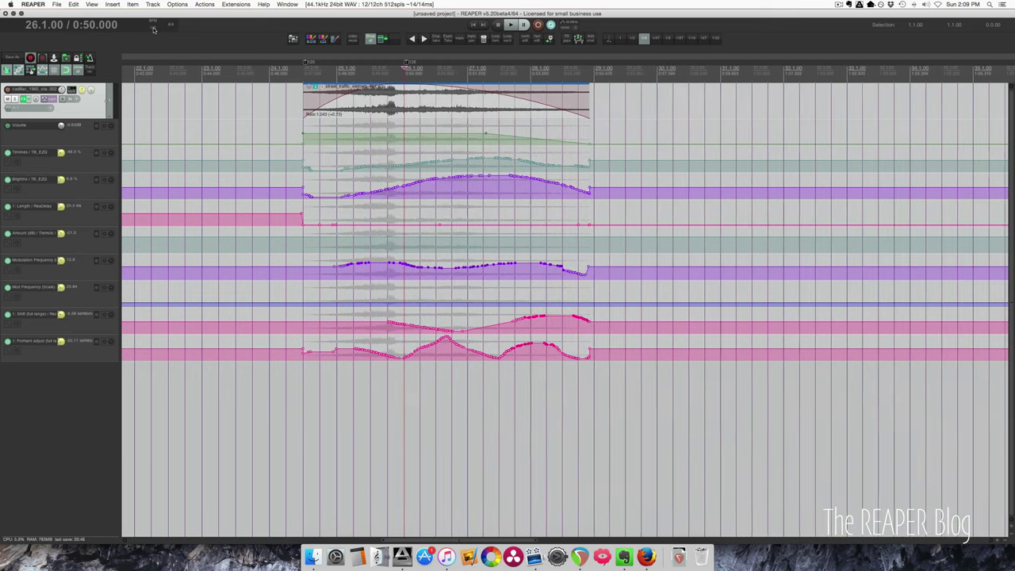
scroll(154, 30, up, 5)
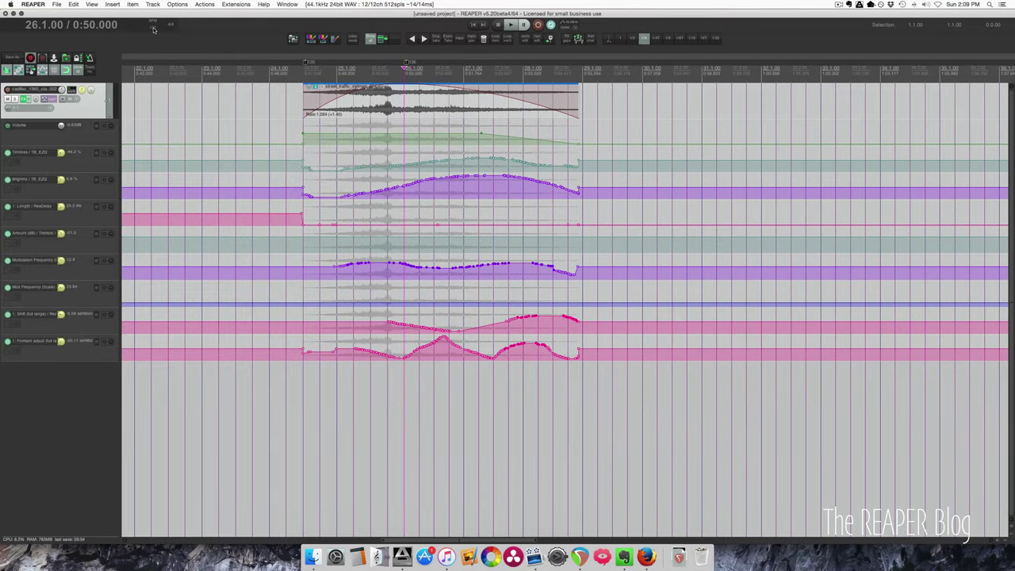
scroll(153, 29, down, 2)
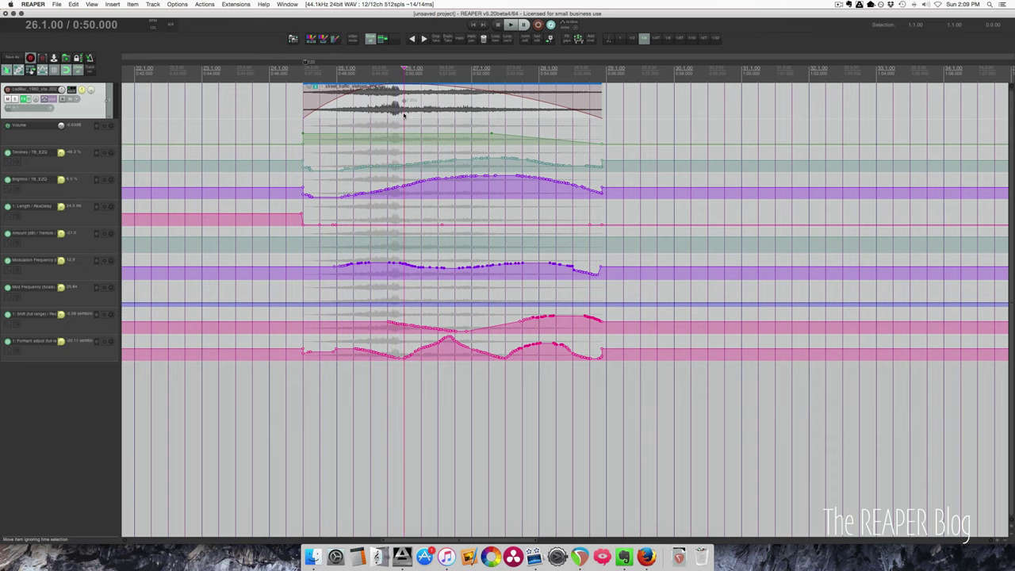
Add a stretch marker to the item at bar 26 and confirm a slower tempo.
right_click(403, 113)
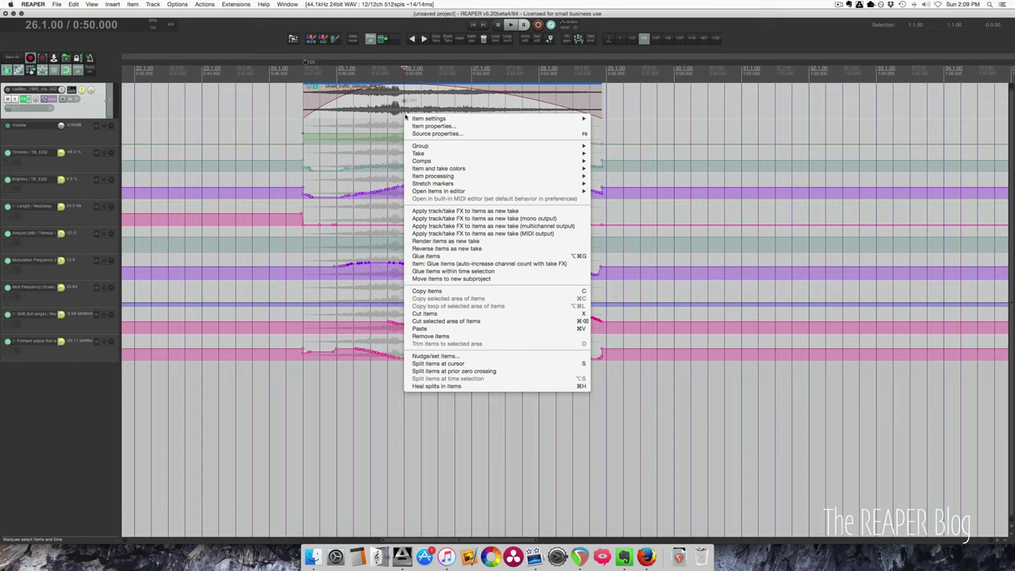
mouse_move(468, 186)
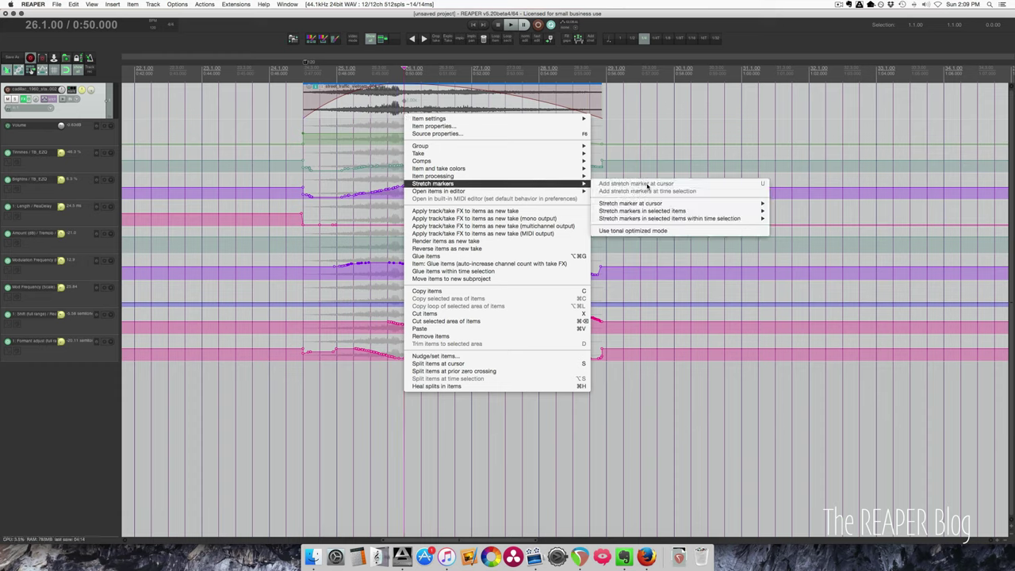
click(140, 58)
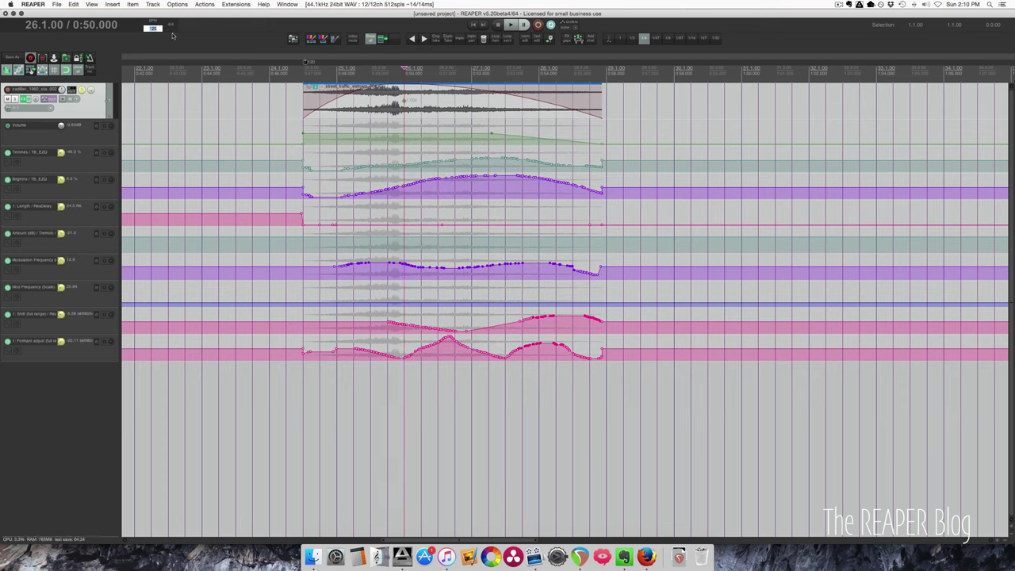
key(Return)
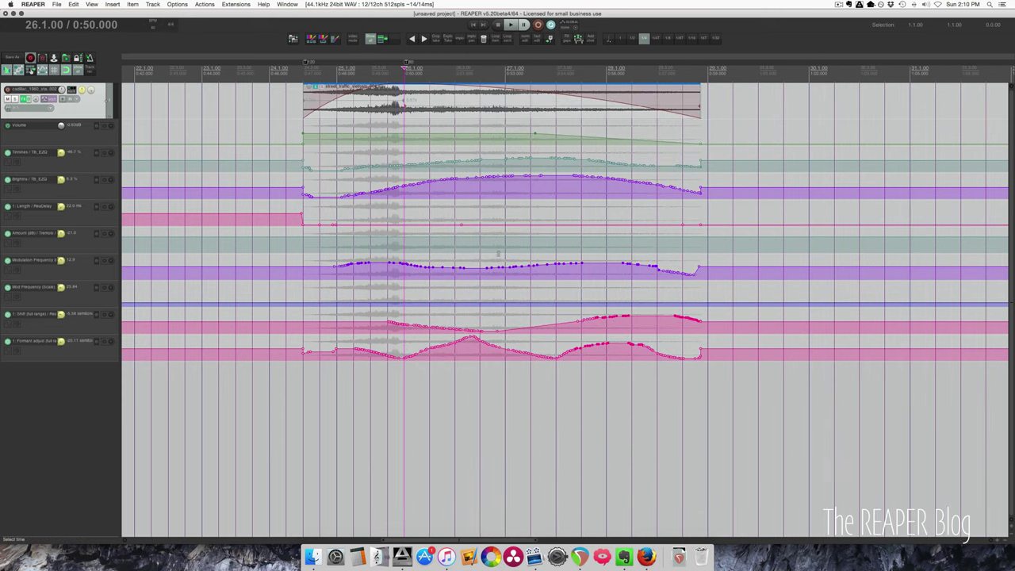
Play the item from 24.3.00, undo the tempo slowdown, and replay the shortened item.
click(307, 68)
key(space)
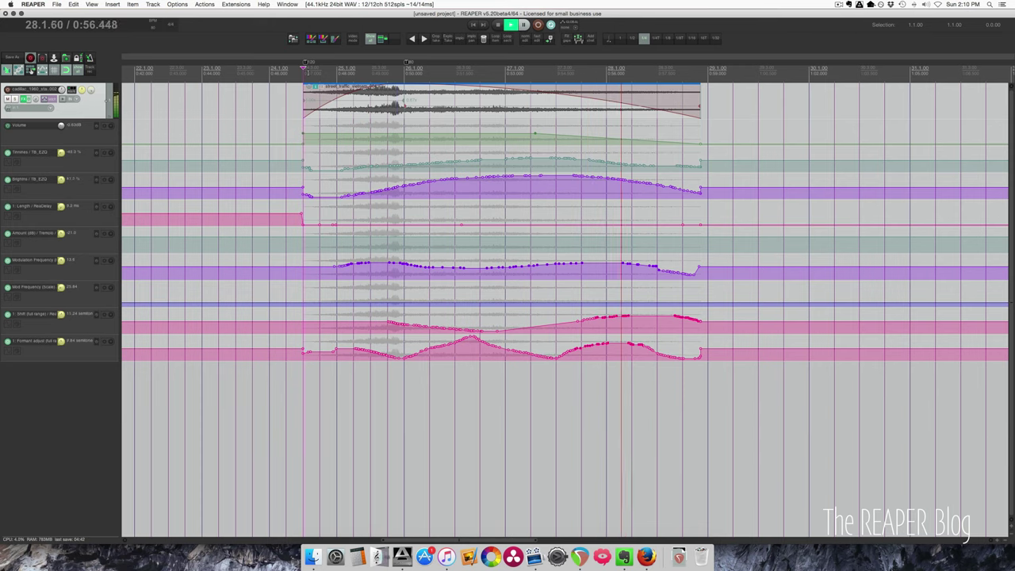
key(space)
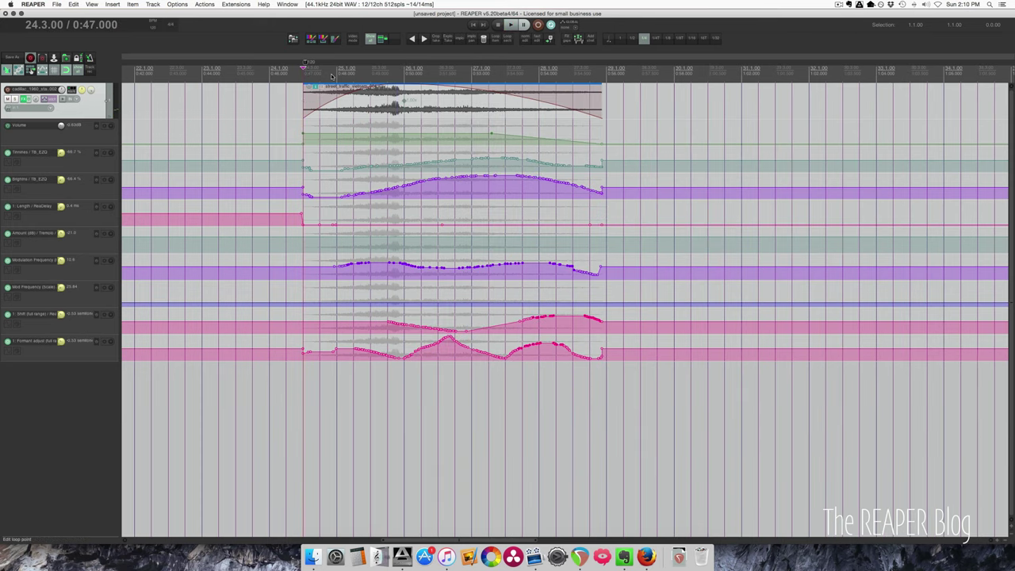
key(ctrl+z)
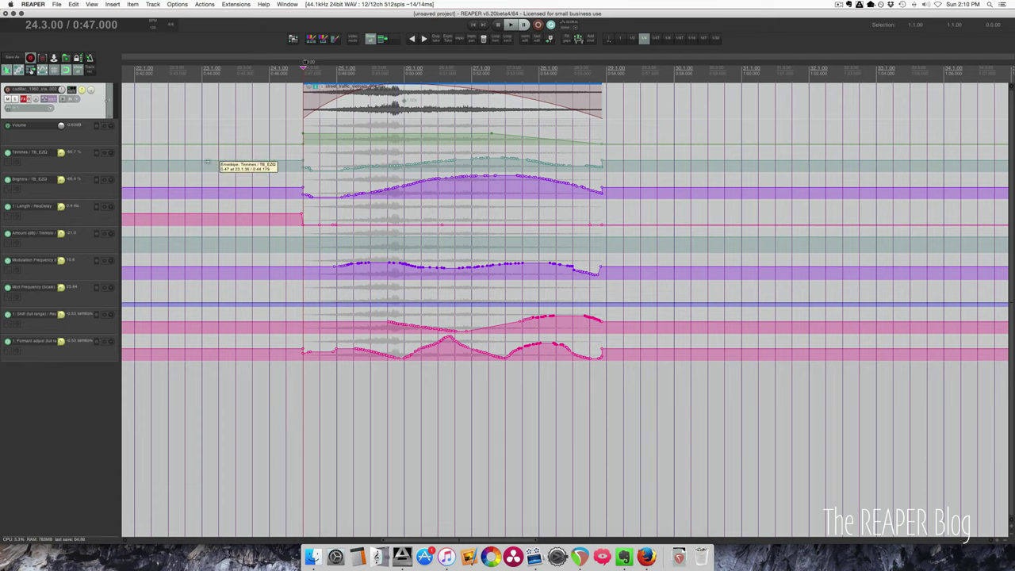
key(space)
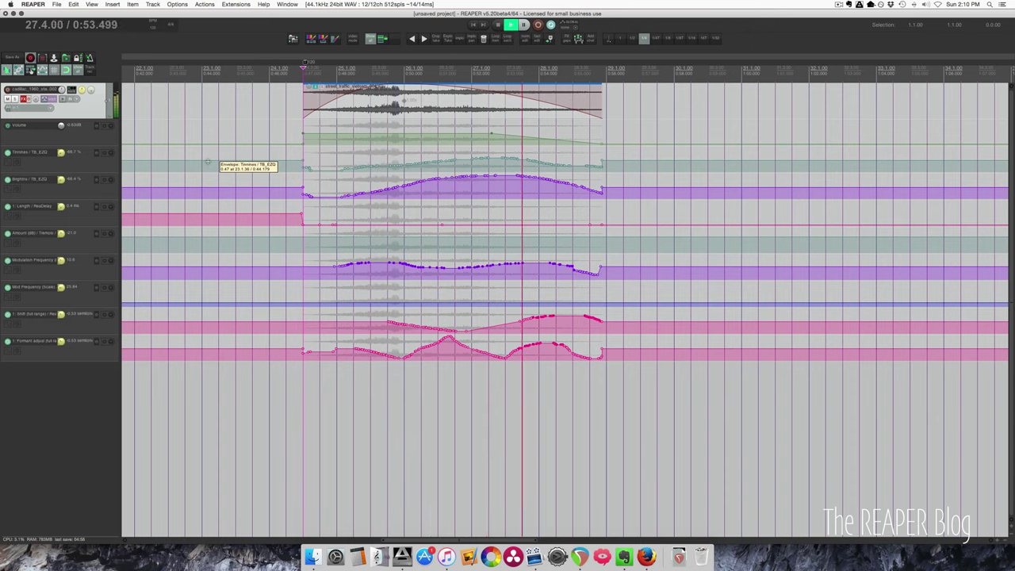
key(space)
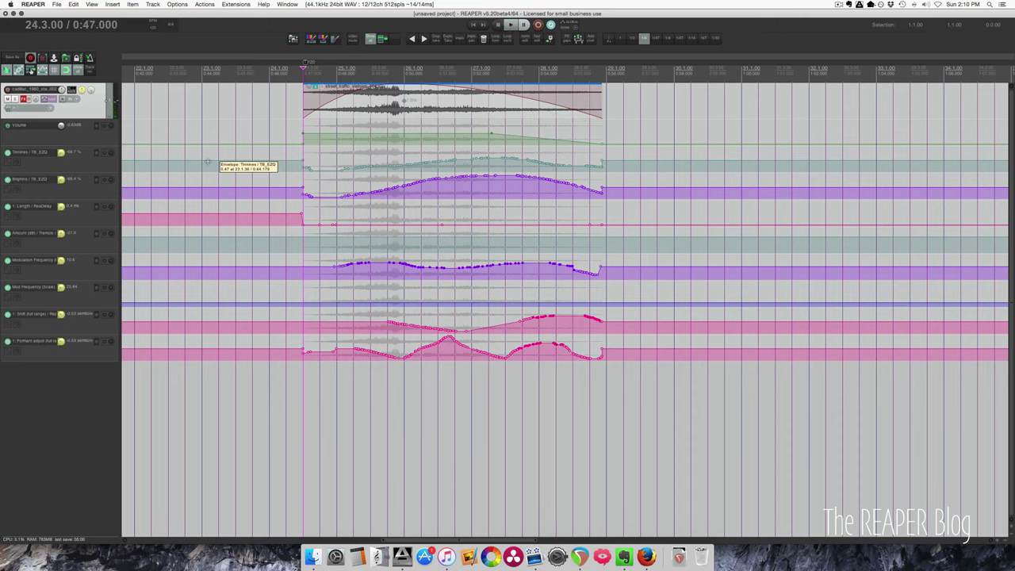